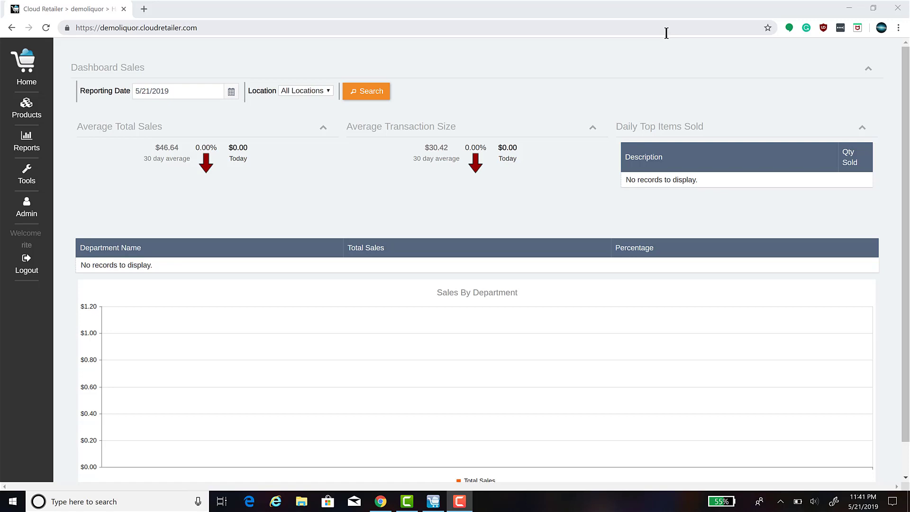
Find Task pads by searching 'task' in the admin menu and start a new task pad
{"action": "left_click", "coordinate": [33, 216]}
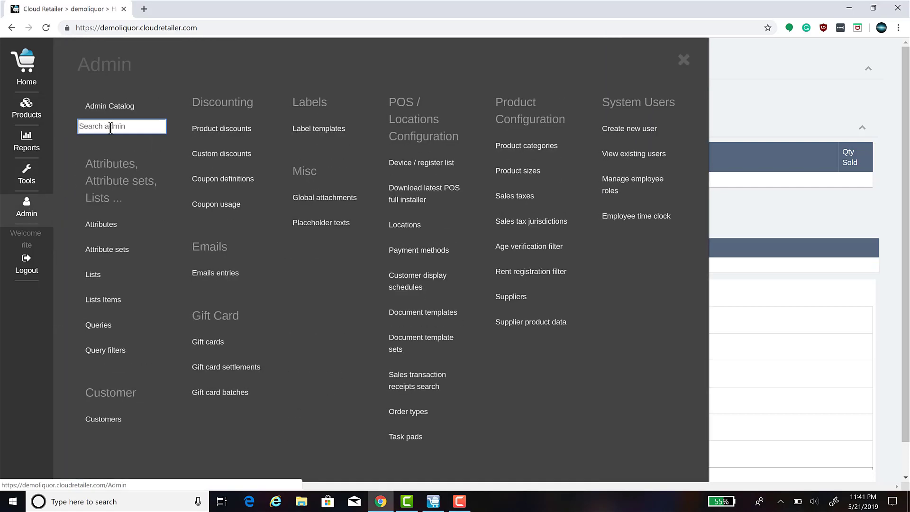
{"action": "left_click", "coordinate": [112, 125]}
{"action": "type", "text": "task"}
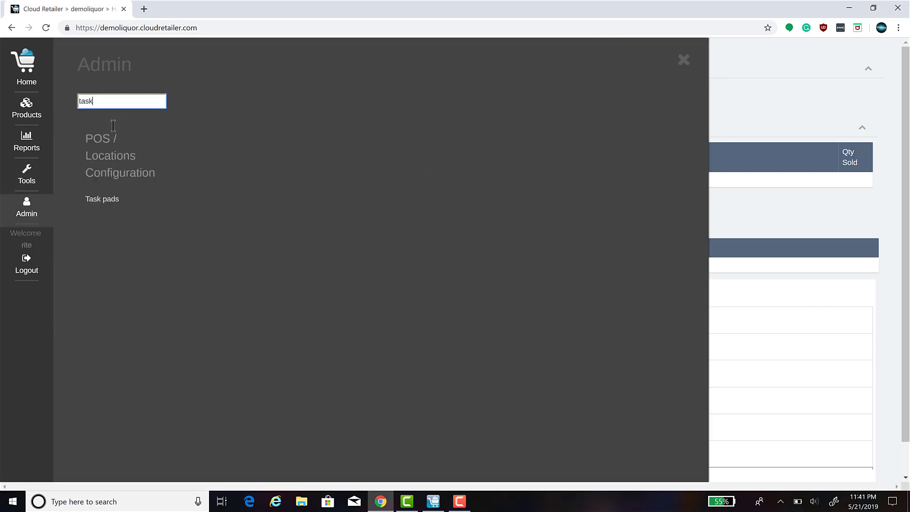
{"action": "left_click", "coordinate": [93, 207]}
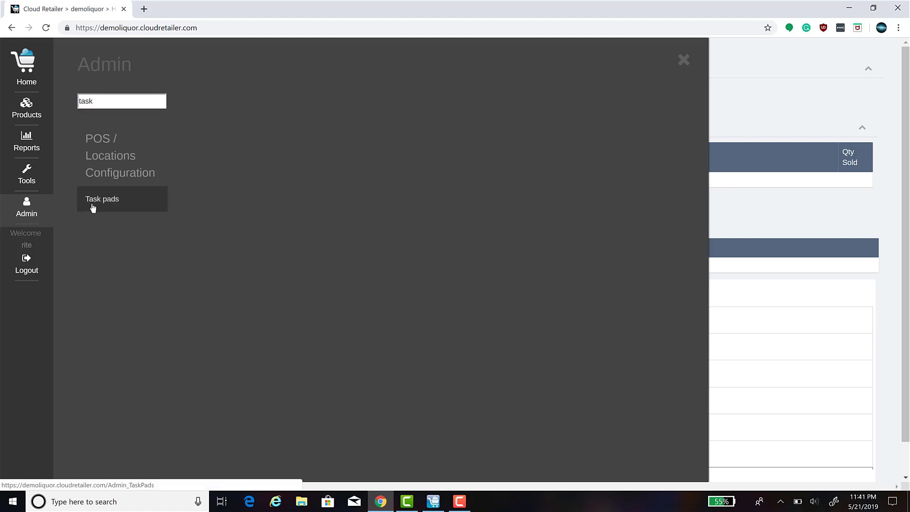
{"action": "left_click", "coordinate": [93, 208]}
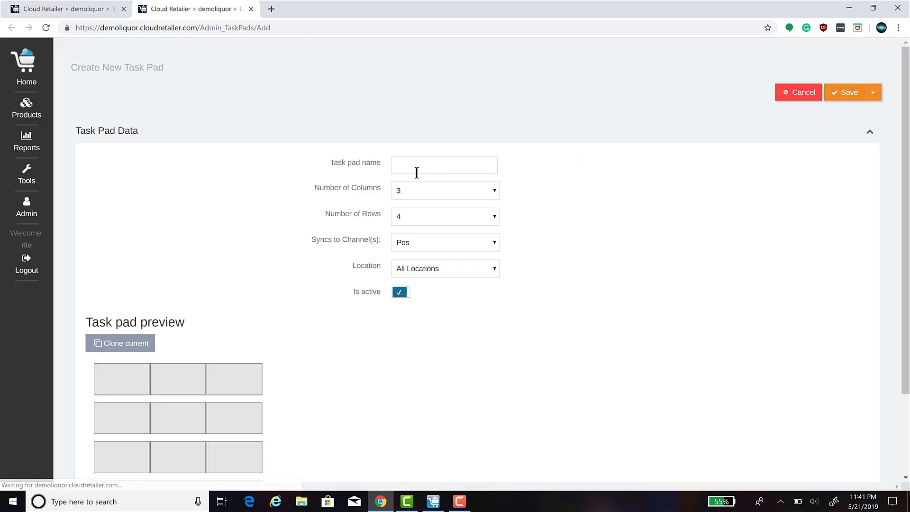
Name the task pad 'Popup Ice' with 1 row, keeping the Pos channel and All Locations
{"action": "left_click", "coordinate": [412, 166]}
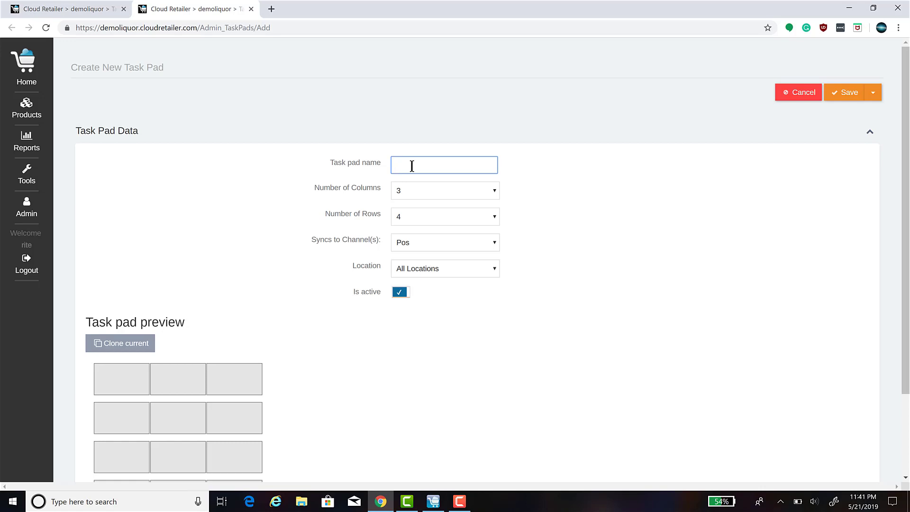
{"action": "type", "text": "Popup Ice"}
{"action": "left_click", "coordinate": [494, 217]}
{"action": "left_click", "coordinate": [426, 234]}
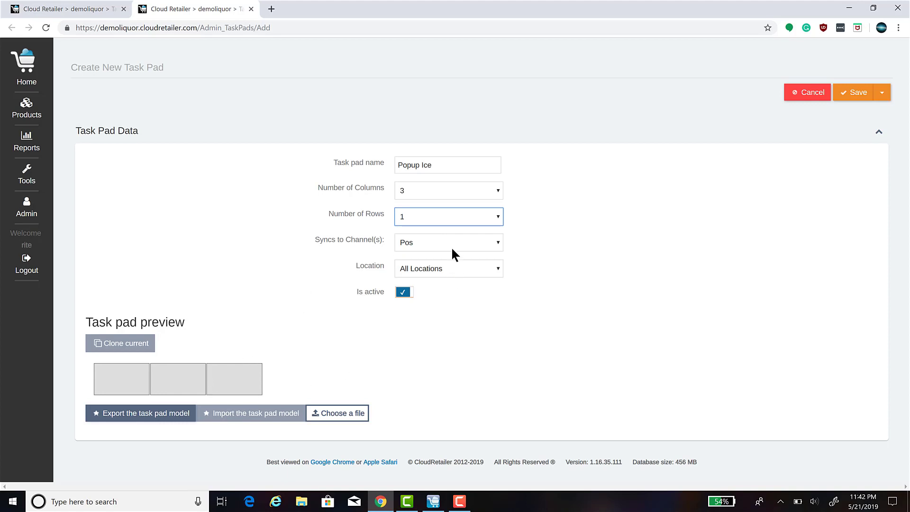
{"action": "left_click", "coordinate": [499, 243]}
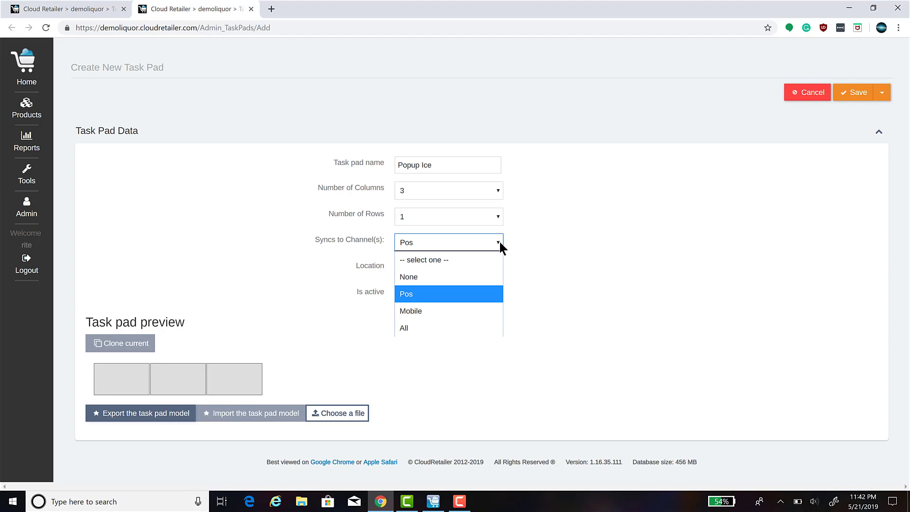
{"action": "left_click", "coordinate": [500, 244]}
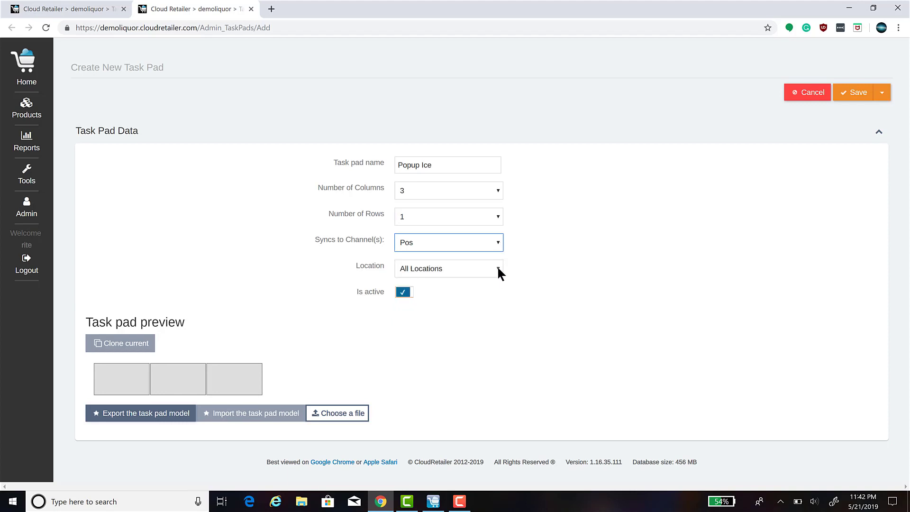
{"action": "left_click", "coordinate": [499, 273]}
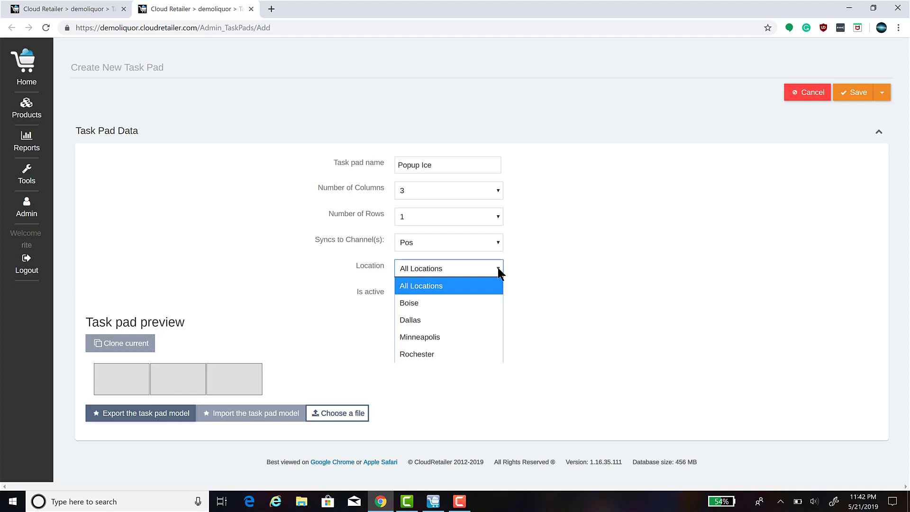
{"action": "left_click", "coordinate": [499, 274]}
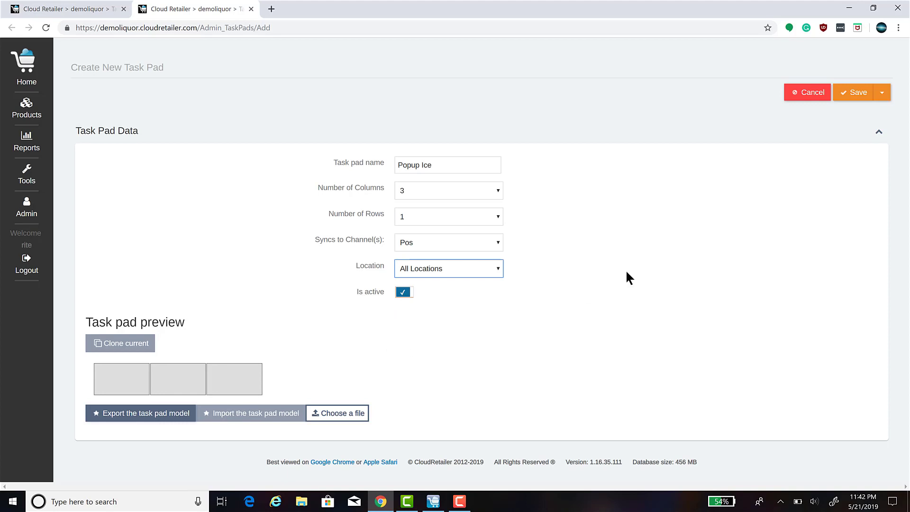
Save the Popup Ice task pad and label its third button 'Close'
{"action": "left_click", "coordinate": [848, 97]}
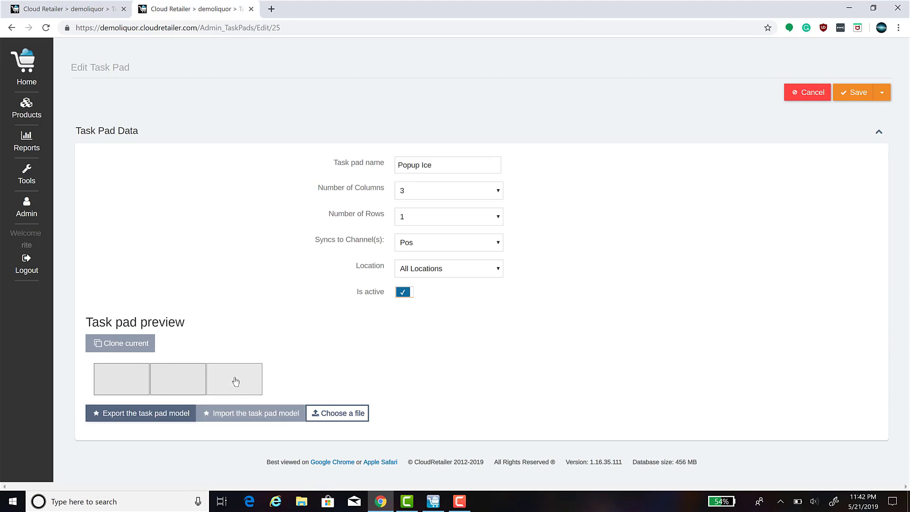
{"action": "left_click", "coordinate": [236, 381]}
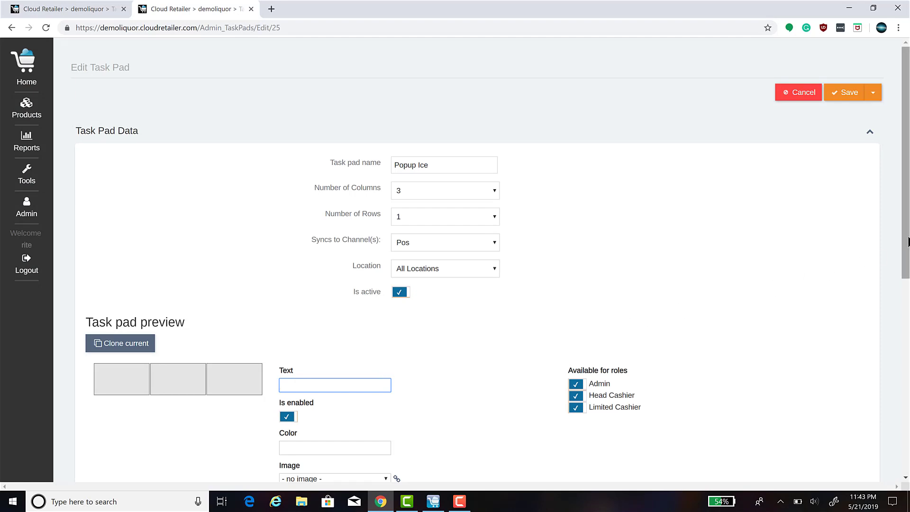
{"action": "scroll", "coordinate": [896, 335], "scroll_direction": "down", "scroll_amount": 1}
{"action": "scroll", "coordinate": [896, 339], "scroll_direction": "down", "scroll_amount": 3}
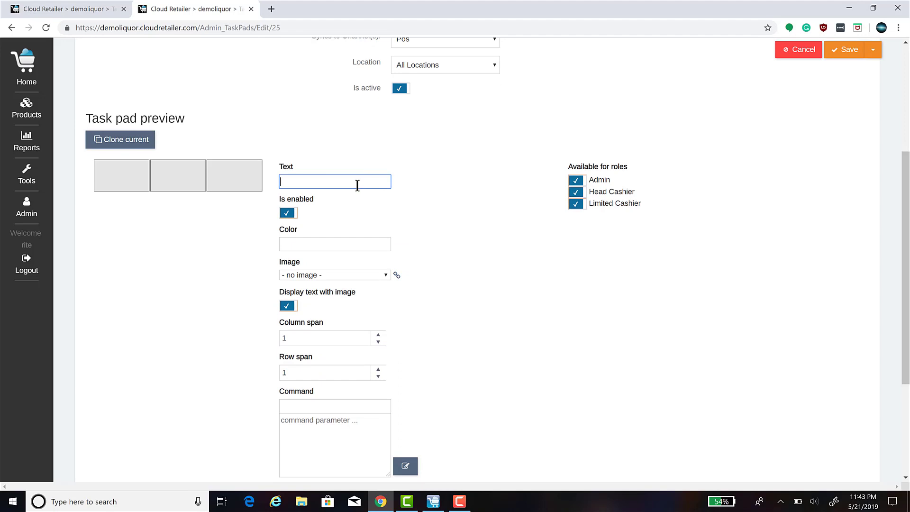
{"action": "type", "text": "Close"}
{"action": "left_click", "coordinate": [450, 199]}
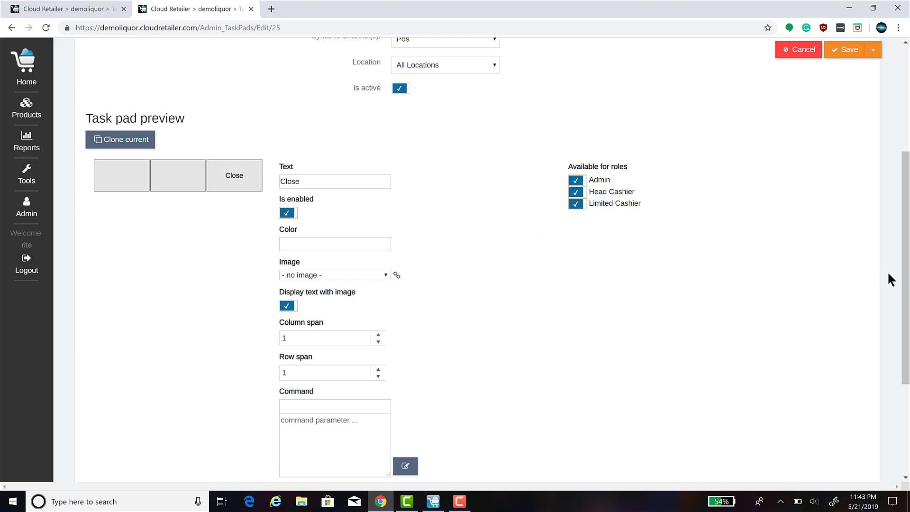
Set the Close button's command to Sales: Close All Opened Dialogs
{"action": "left_click_drag", "start_coordinate": [904, 278], "coordinate": [891, 338]}
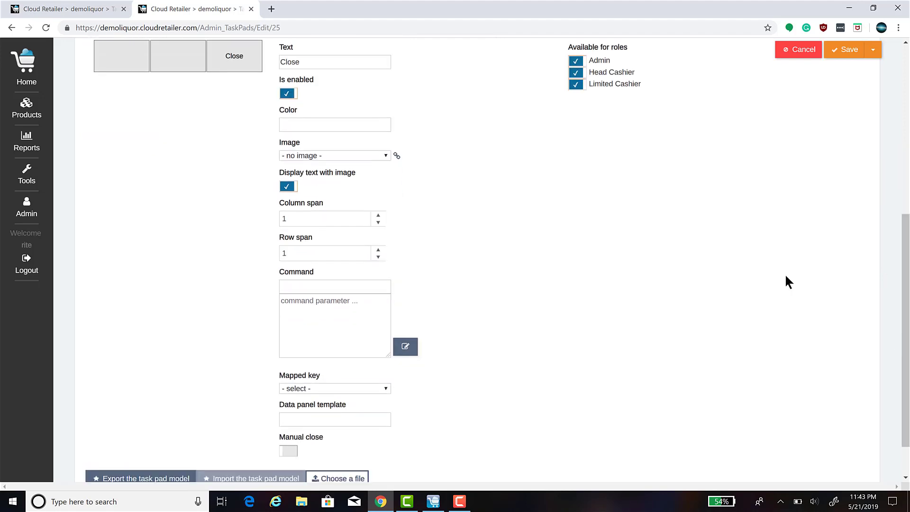
{"action": "left_click", "coordinate": [312, 287]}
{"action": "type", "text": "close"}
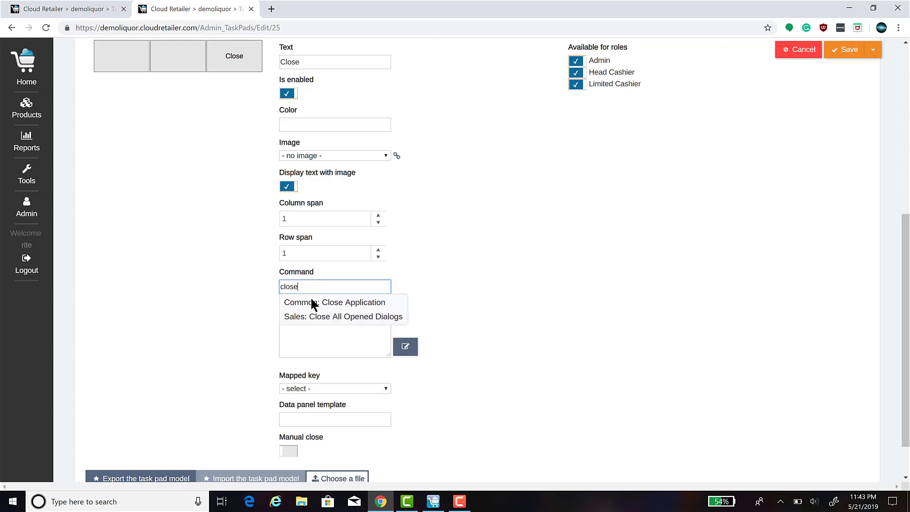
{"action": "mouse_move", "coordinate": [312, 316]}
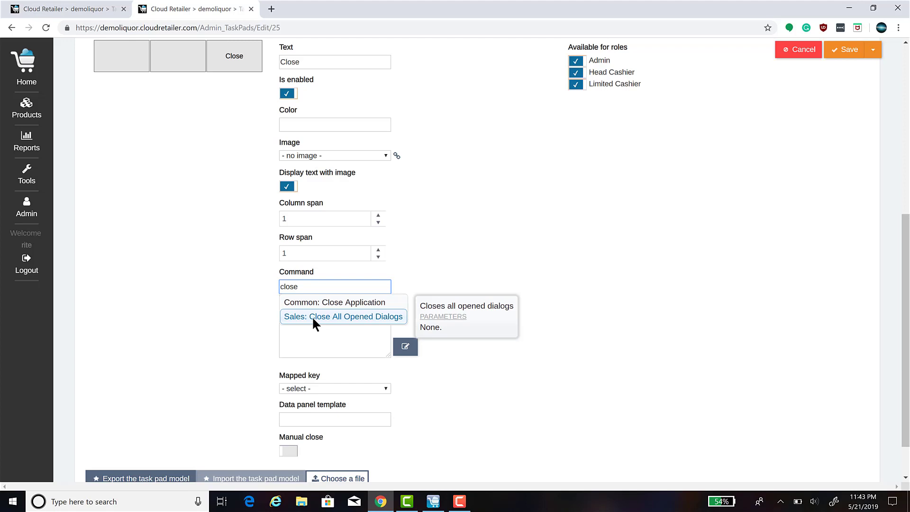
{"action": "left_click", "coordinate": [312, 317]}
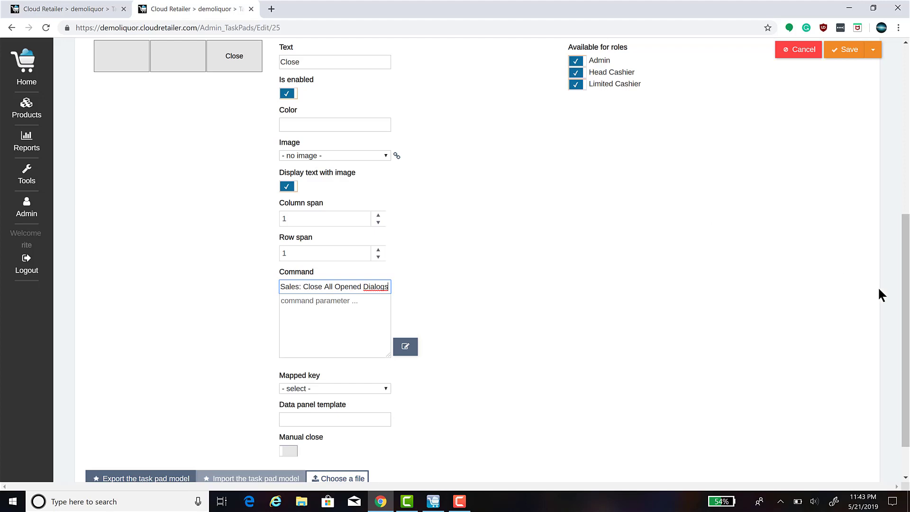
Save Popup Ice so the third preview slot shows the Close button
{"action": "left_click_drag", "start_coordinate": [901, 283], "coordinate": [901, 227]}
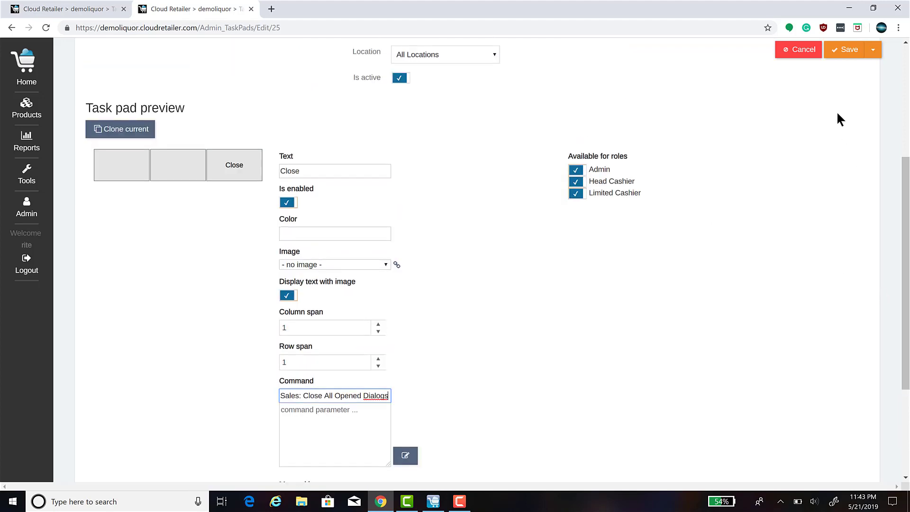
{"action": "left_click", "coordinate": [846, 50]}
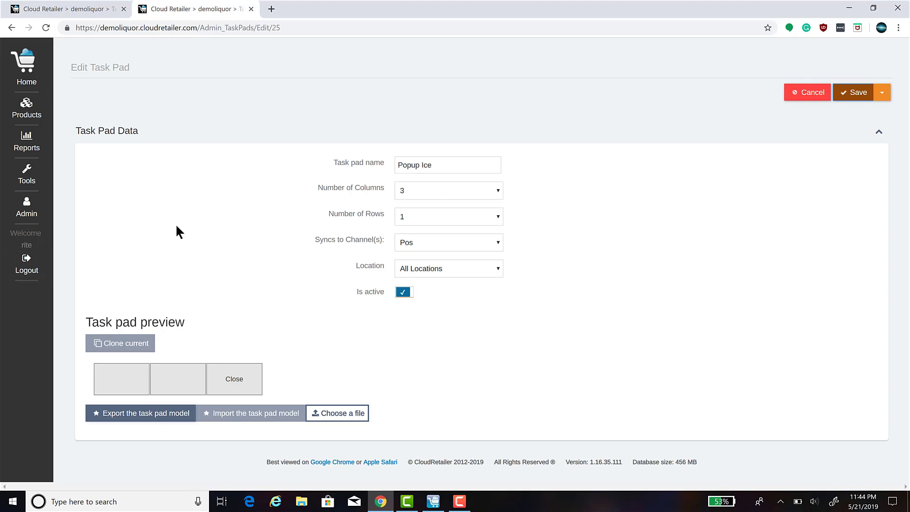
Reopen the Task pads list via the 'task' admin search and scroll toward POS DEFAULT Surface Pro
{"action": "left_click", "coordinate": [27, 224]}
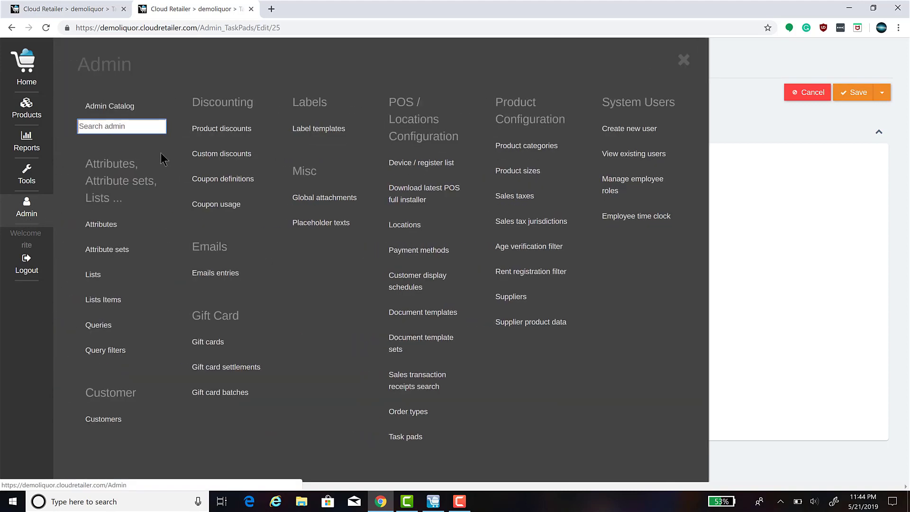
{"action": "type", "text": "task"}
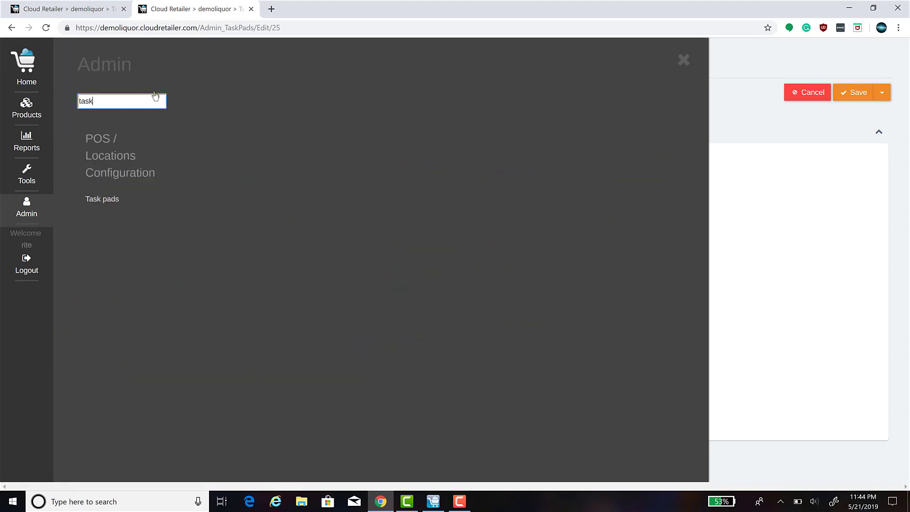
{"action": "left_click", "coordinate": [87, 207]}
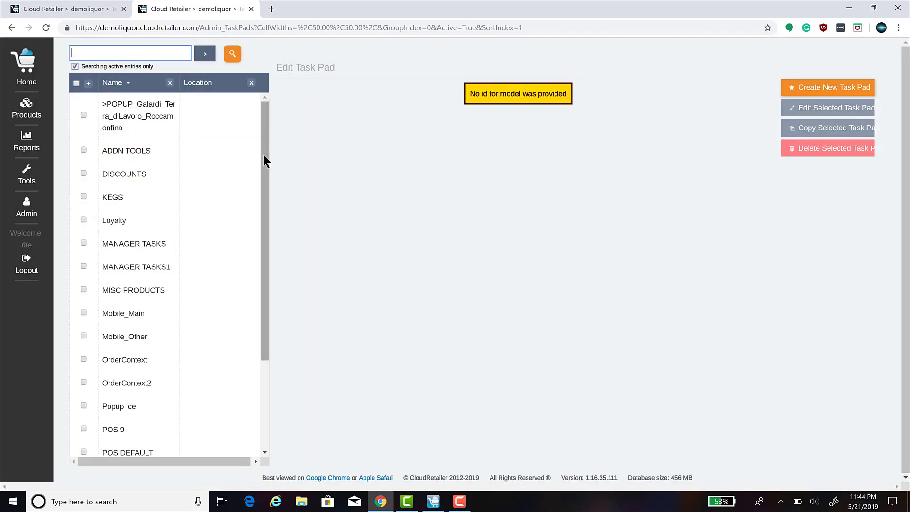
{"action": "scroll", "coordinate": [259, 213], "scroll_direction": "down", "scroll_amount": 3}
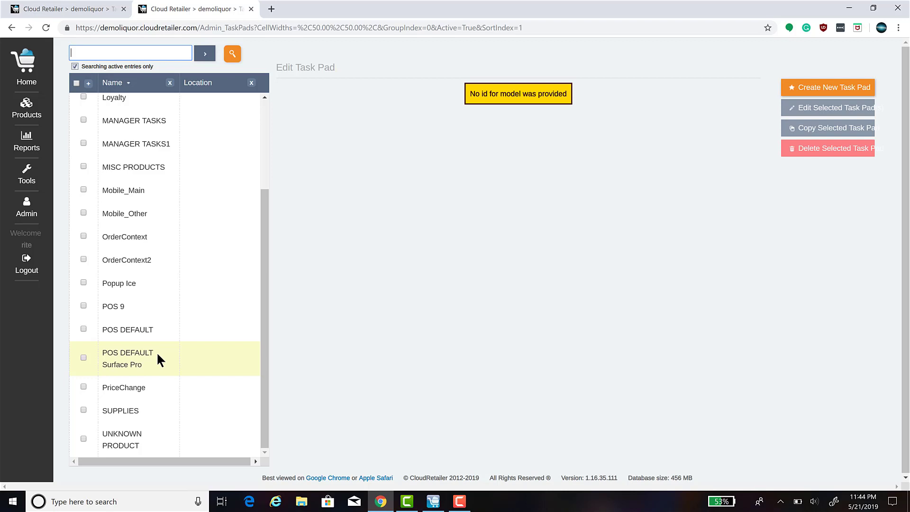
Open POS DEFAULT Surface Pro and scroll its preview grid to the empty bottom row
{"action": "left_click", "coordinate": [83, 357]}
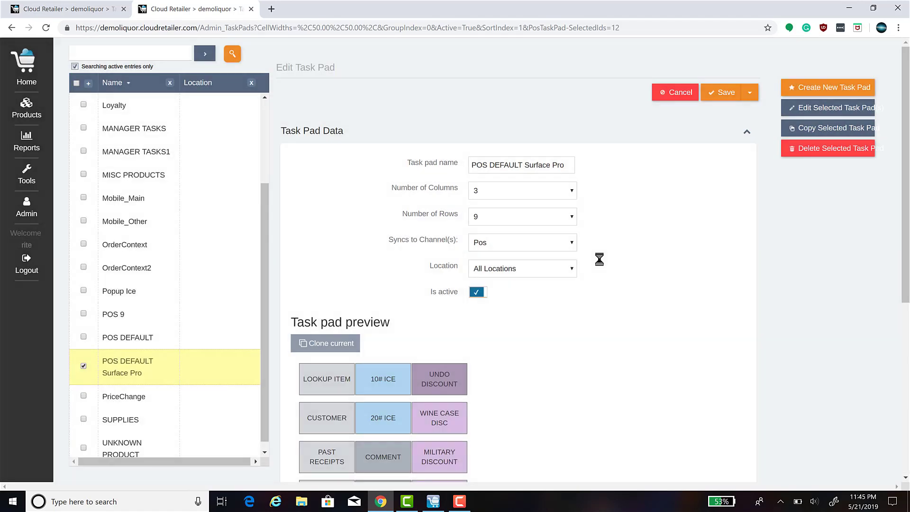
{"action": "left_click_drag", "start_coordinate": [908, 151], "coordinate": [904, 336]}
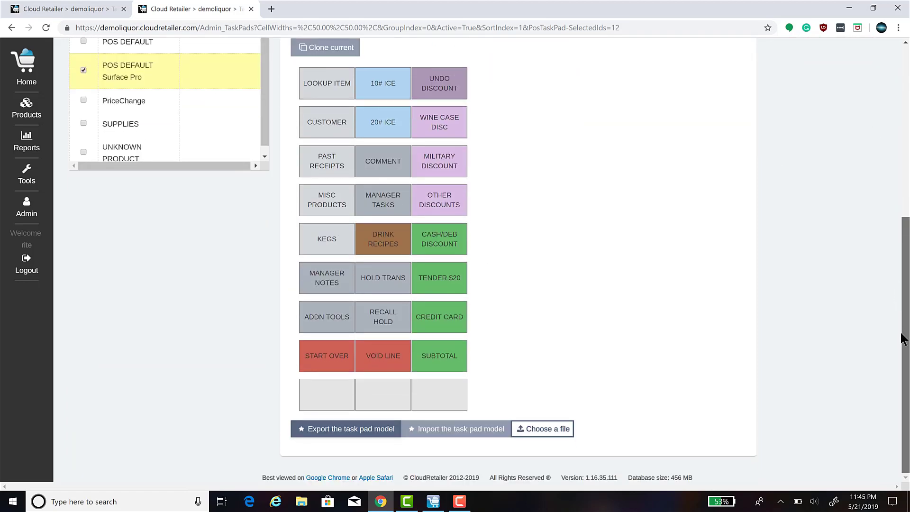
Label the bottom-left cell 'ICE' and assign it TaskPads: Show Popup Task Pad
{"action": "left_click", "coordinate": [332, 399]}
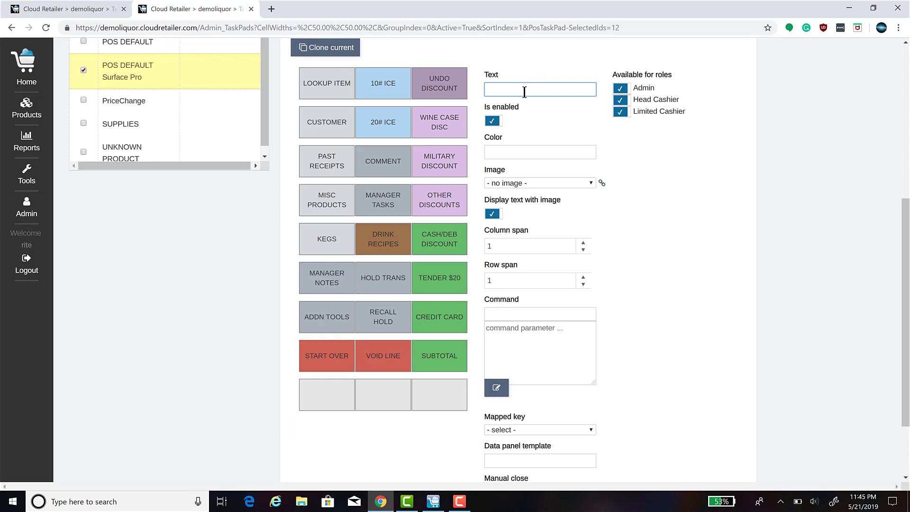
{"action": "type", "text": "ICE"}
{"action": "left_click", "coordinate": [520, 328]}
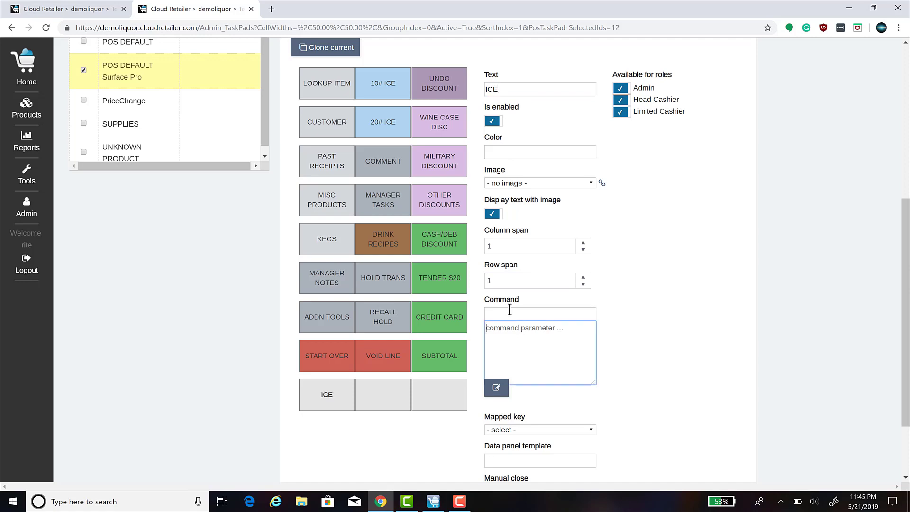
{"action": "left_click", "coordinate": [509, 311]}
{"action": "type", "text": "task"}
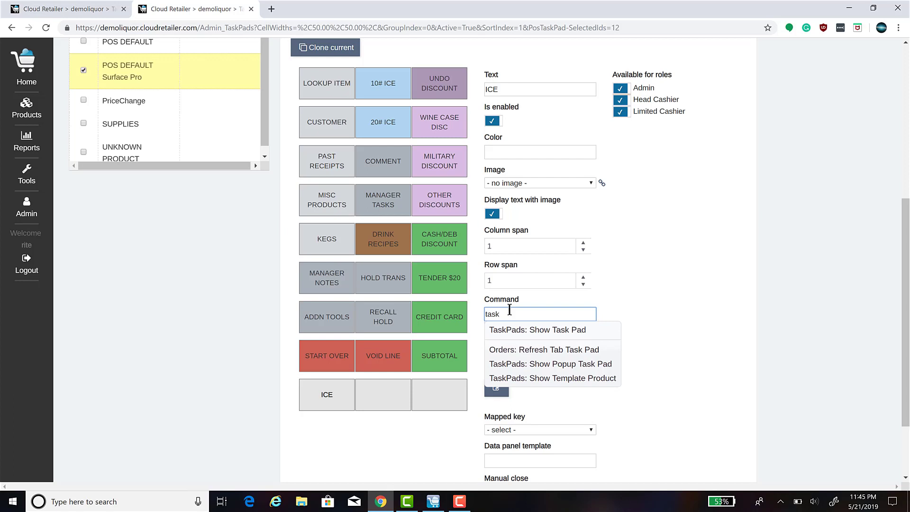
{"action": "mouse_move", "coordinate": [525, 363]}
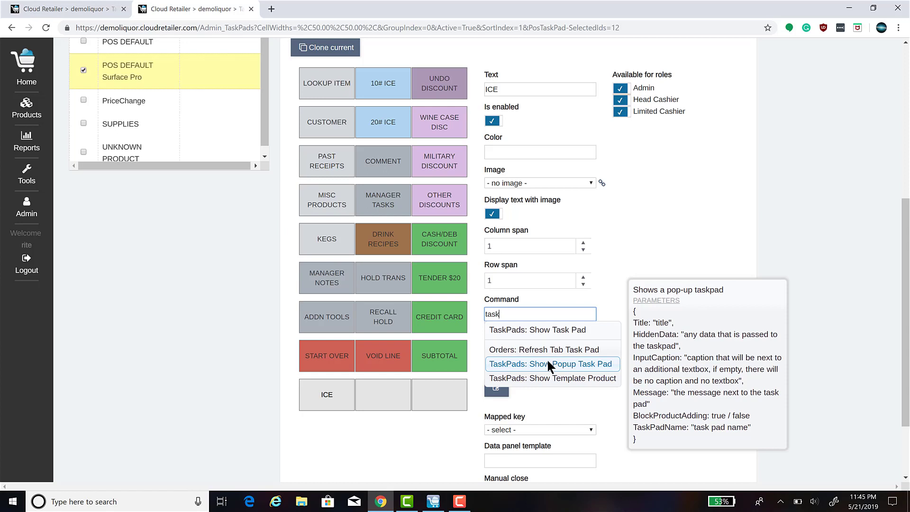
{"action": "left_click", "coordinate": [548, 361]}
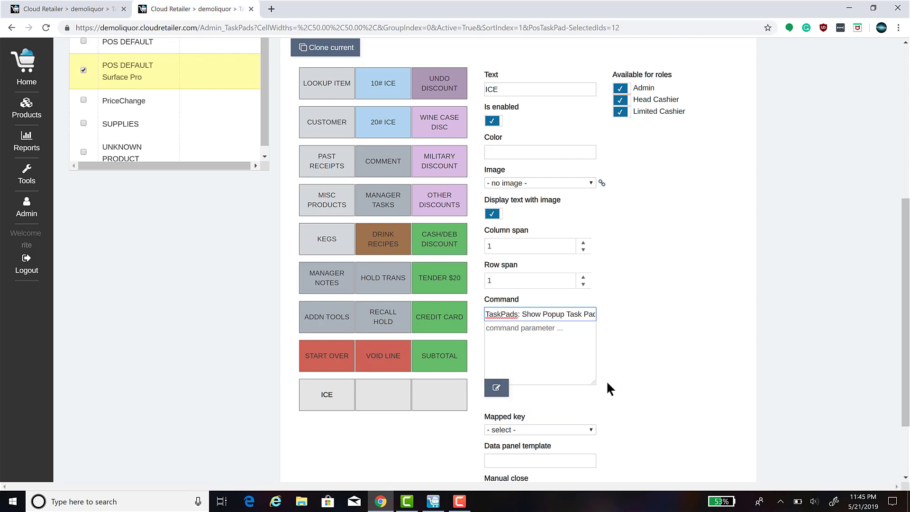
Add Title and Task Pad Name parameters to the ICE button's popup command
{"action": "left_click", "coordinate": [497, 393]}
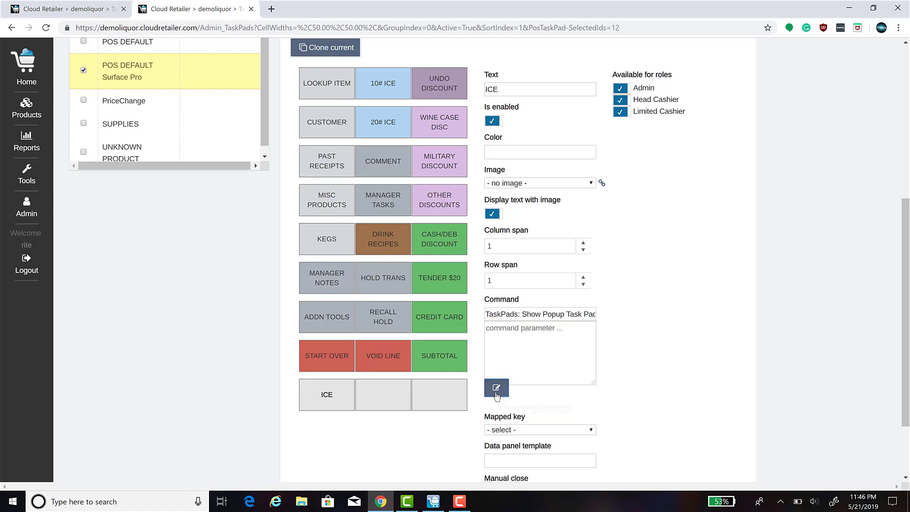
{"action": "left_click", "coordinate": [496, 395]}
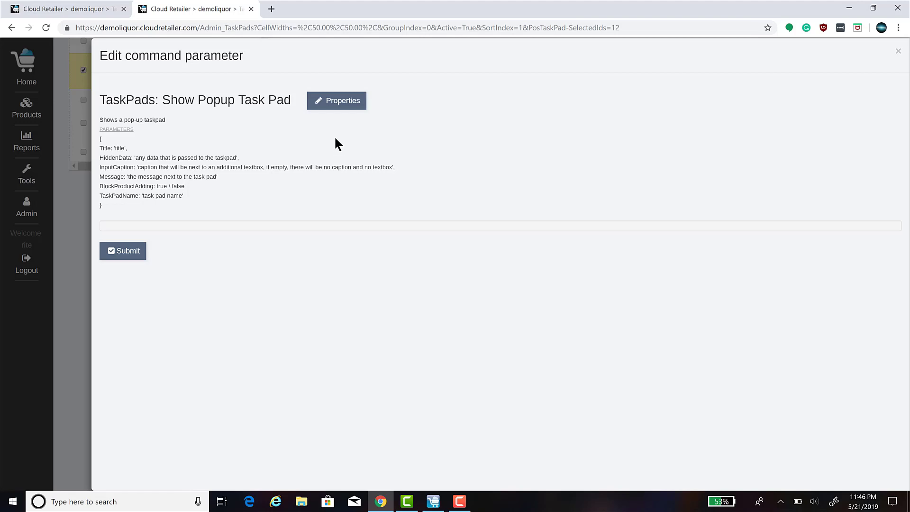
{"action": "left_click", "coordinate": [338, 103]}
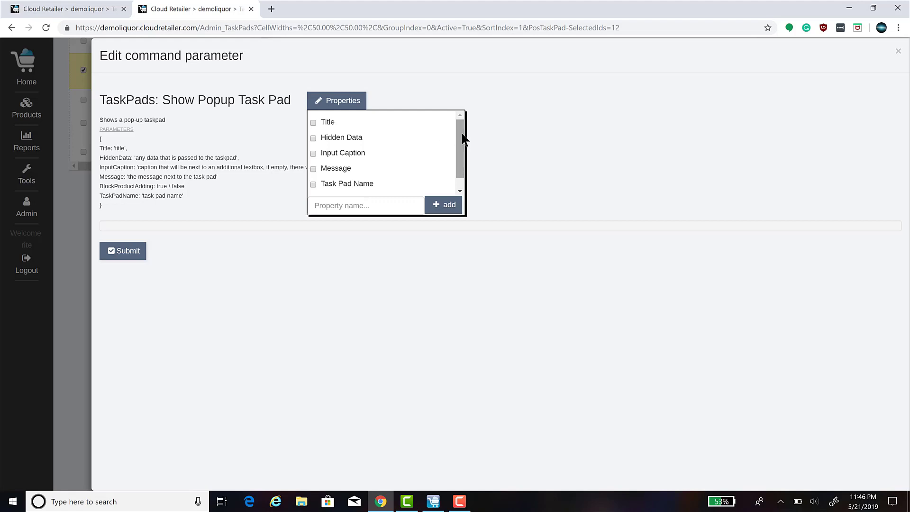
{"action": "left_click_drag", "start_coordinate": [462, 132], "coordinate": [371, 118]}
{"action": "left_click", "coordinate": [312, 123]}
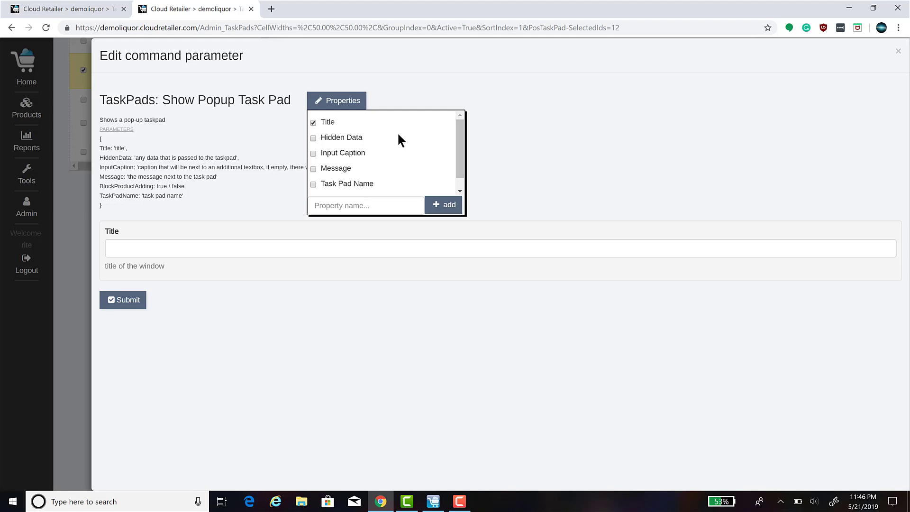
{"action": "scroll", "coordinate": [460, 147], "scroll_direction": "down", "scroll_amount": 1}
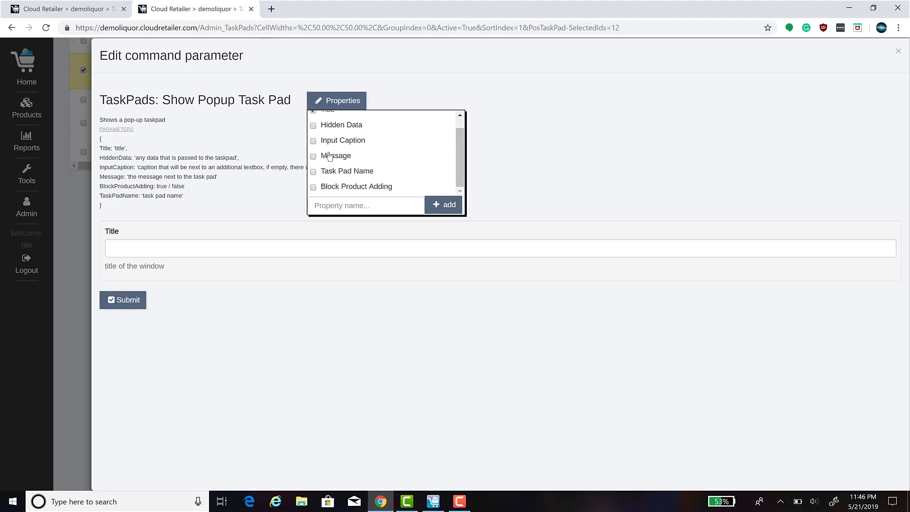
{"action": "left_click", "coordinate": [313, 171]}
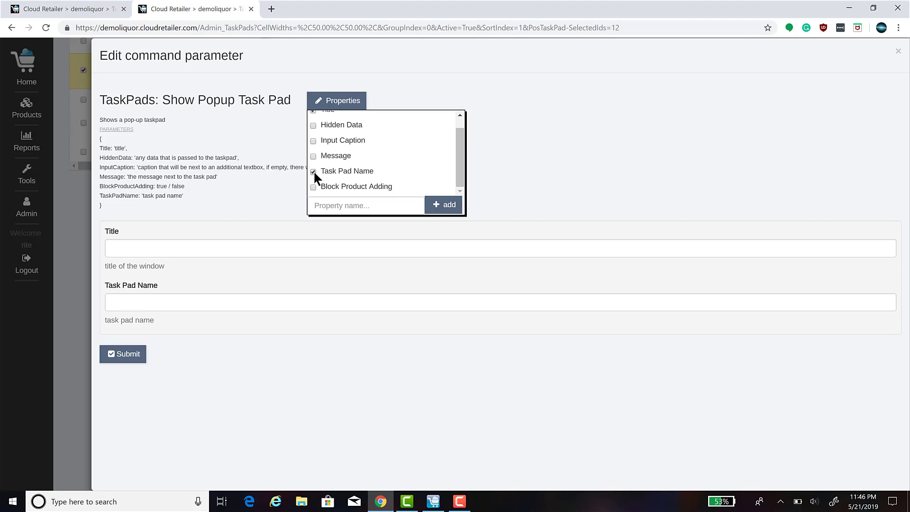
Enter 'Bags of Ice' as the title and 'Popup ice' as the task pad name
{"action": "left_click", "coordinate": [163, 250]}
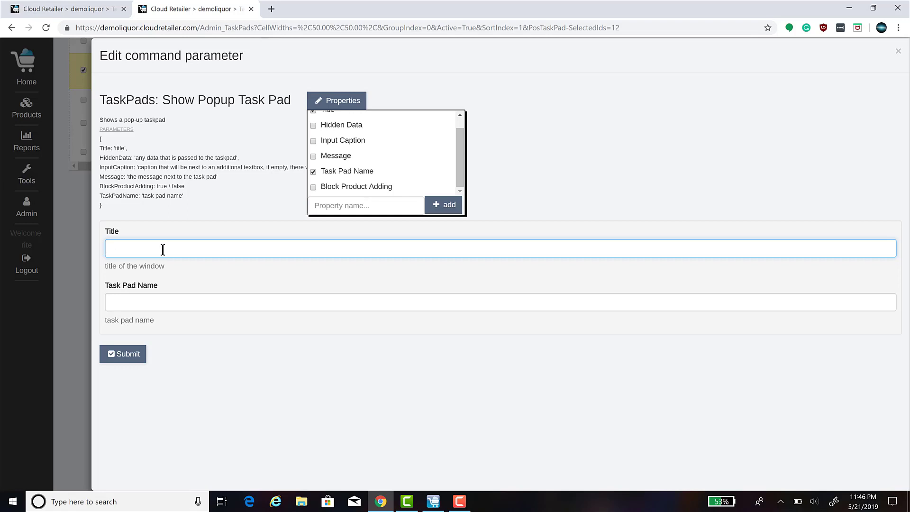
{"action": "type", "text": "Bags of Ice"}
{"action": "left_click", "coordinate": [136, 307]}
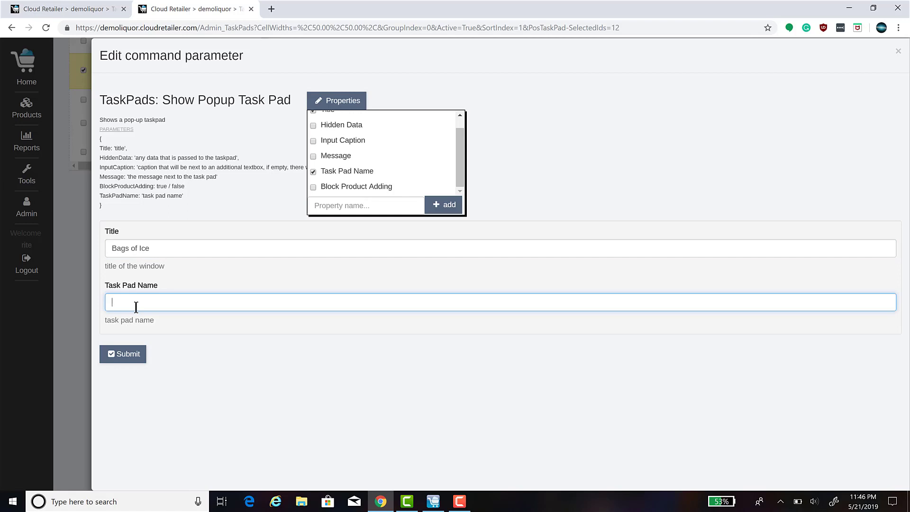
{"action": "type", "text": "Popup ice"}
Submit the popup parameters and save POS DEFAULT Surface Pro with its ICE button
{"action": "left_click", "coordinate": [128, 359]}
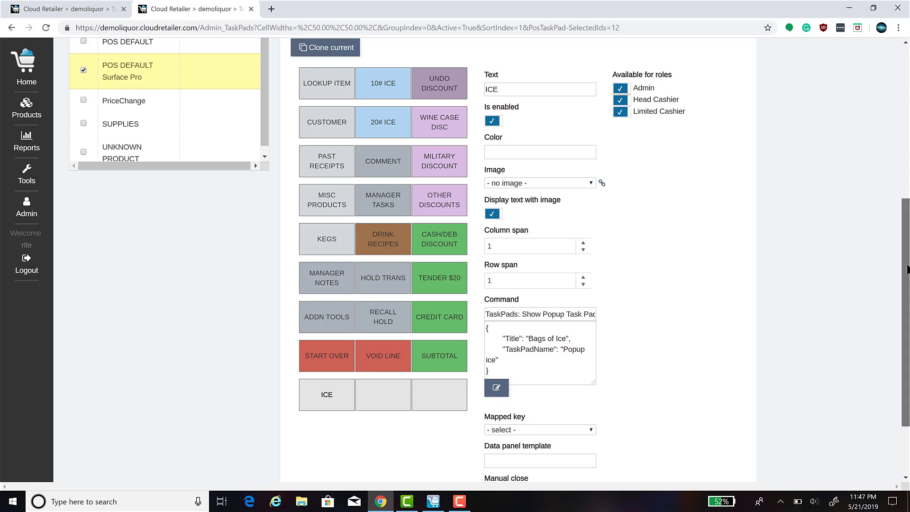
{"action": "left_click_drag", "start_coordinate": [909, 268], "coordinate": [890, 104]}
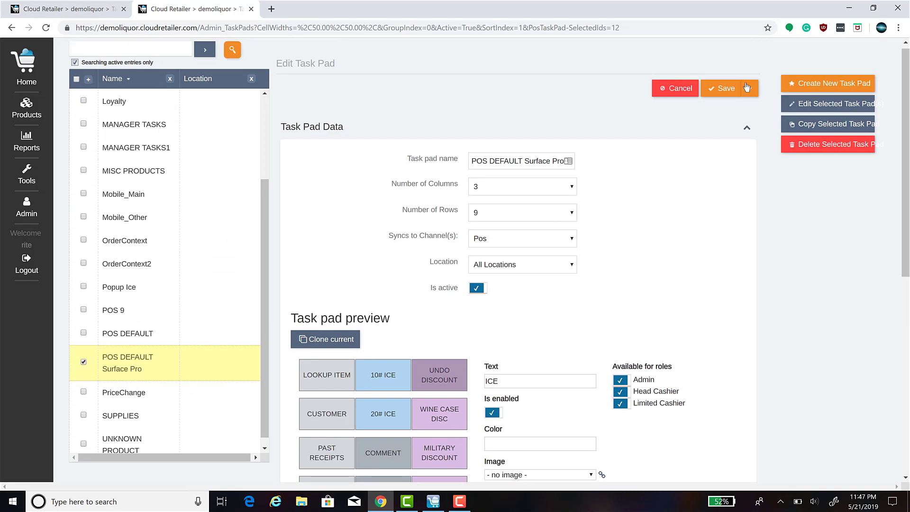
{"action": "left_click", "coordinate": [713, 94]}
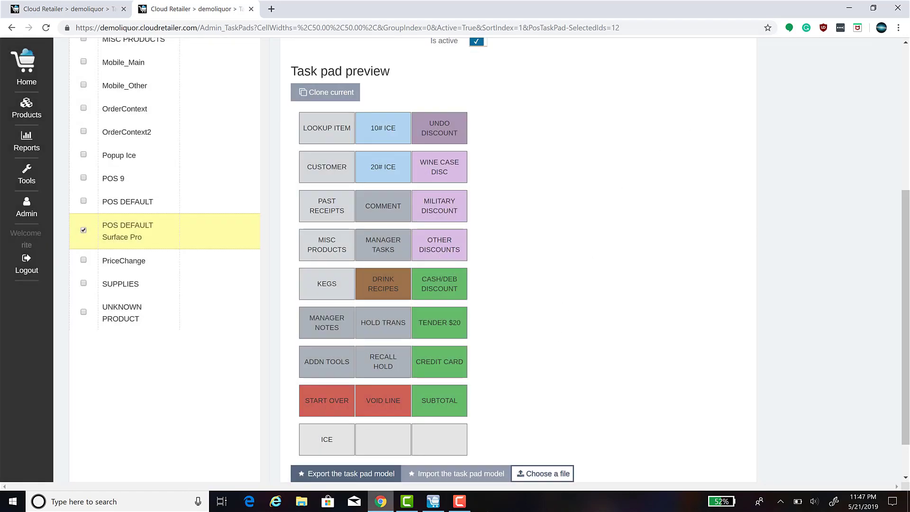
Switch to the POS register and go to MANAGER TASKS, then Home, to show ICE
{"action": "left_click", "coordinate": [433, 504]}
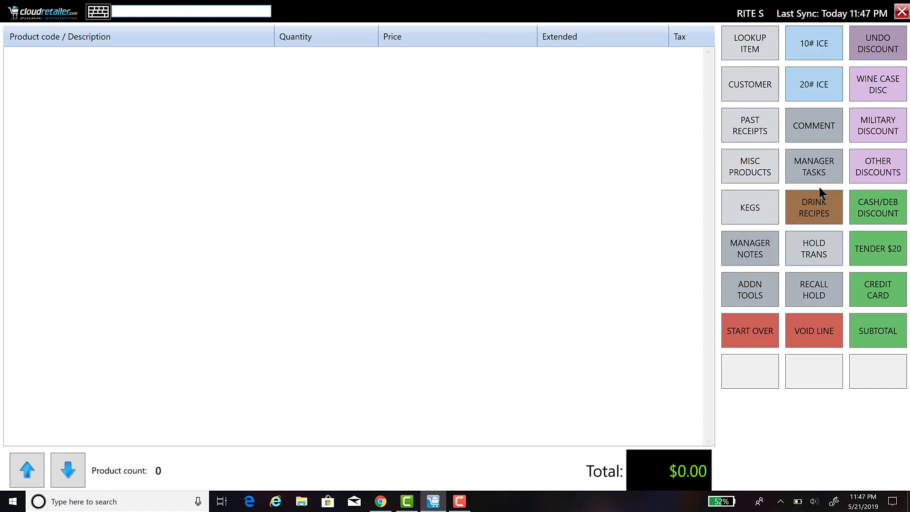
{"action": "left_click", "coordinate": [816, 169]}
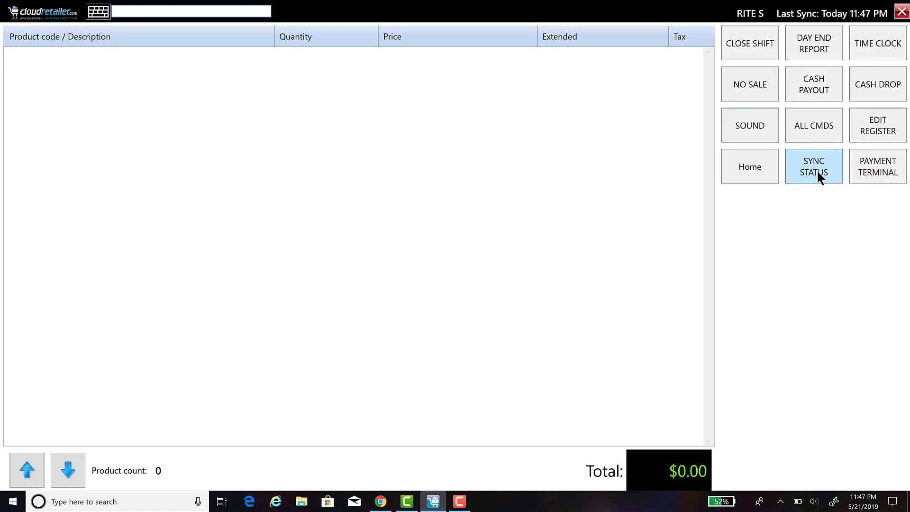
{"action": "left_click", "coordinate": [756, 170]}
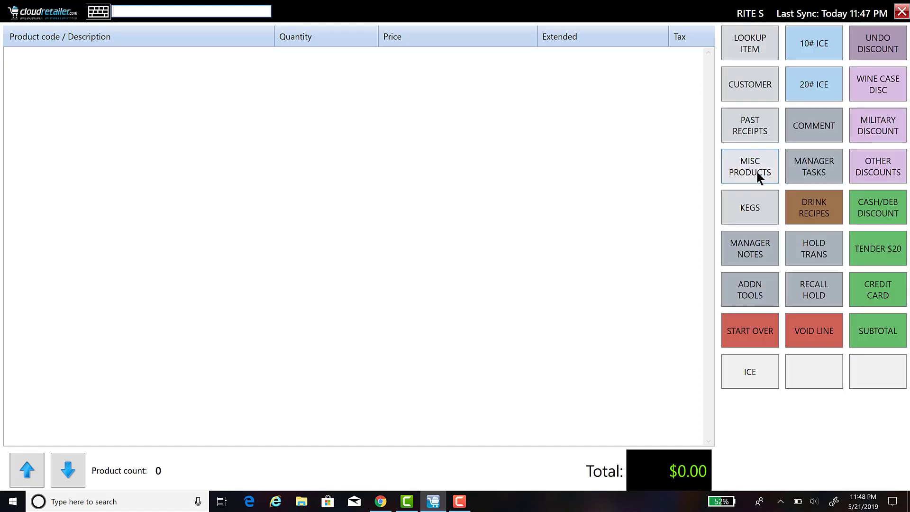
{"action": "left_click", "coordinate": [749, 372]}
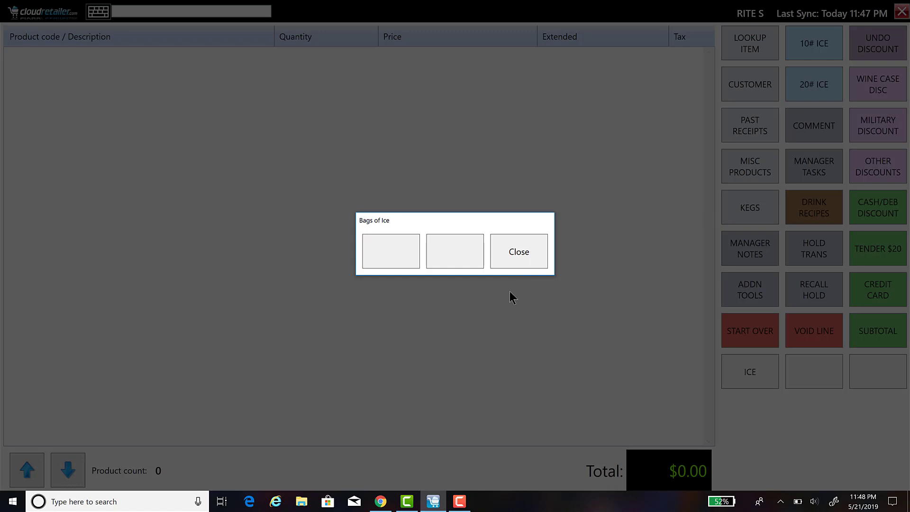
{"action": "left_click", "coordinate": [526, 251]}
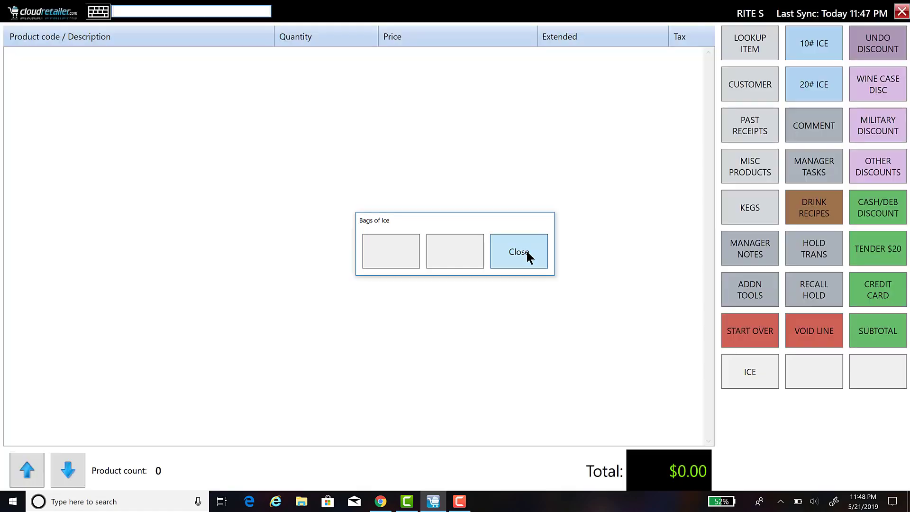